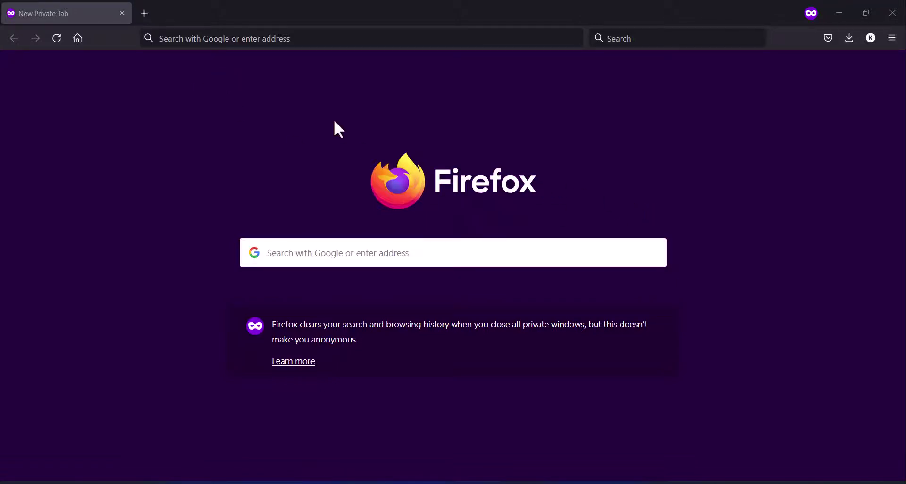
Open google.com, search for "python download" and open the "Download Python - Python.org" result.
left_click(322, 40)
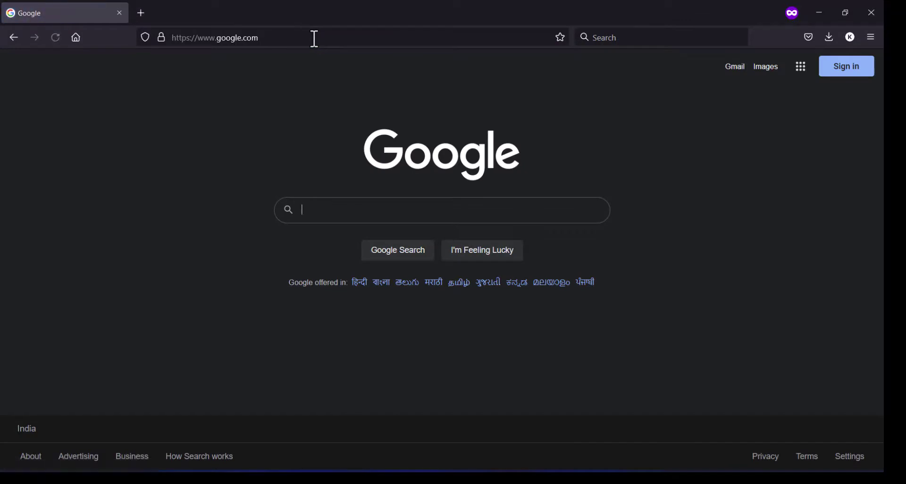
left_click(384, 215)
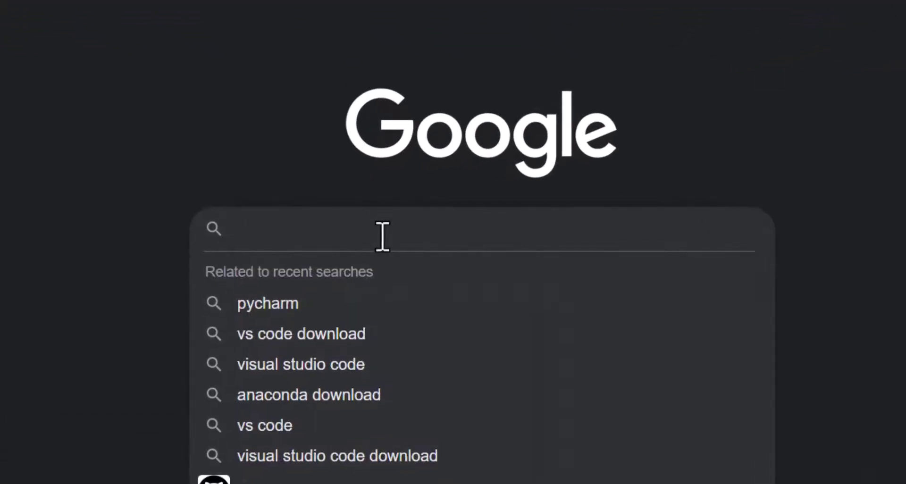
type("pyto")
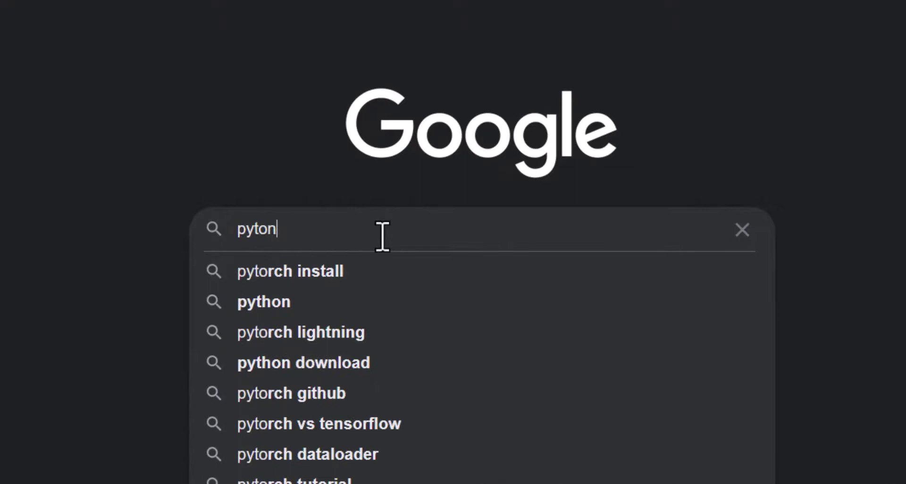
key("BackSpace")
type("hon")
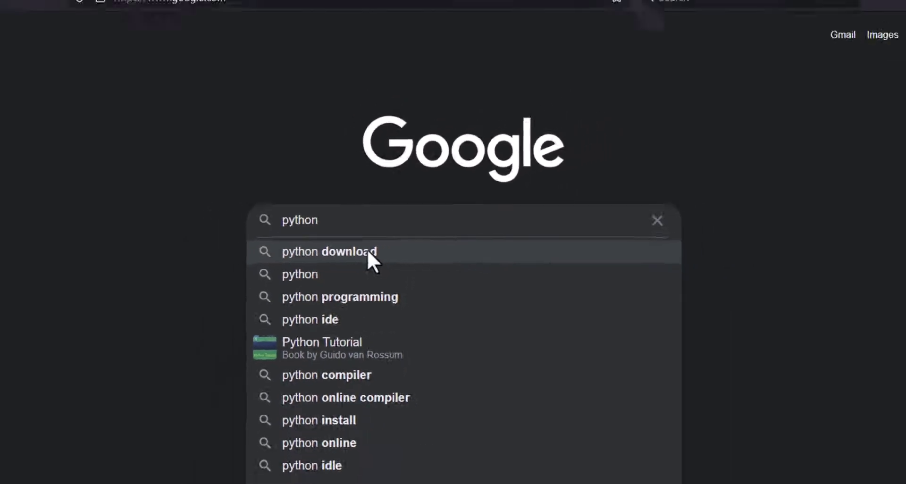
left_click(371, 255)
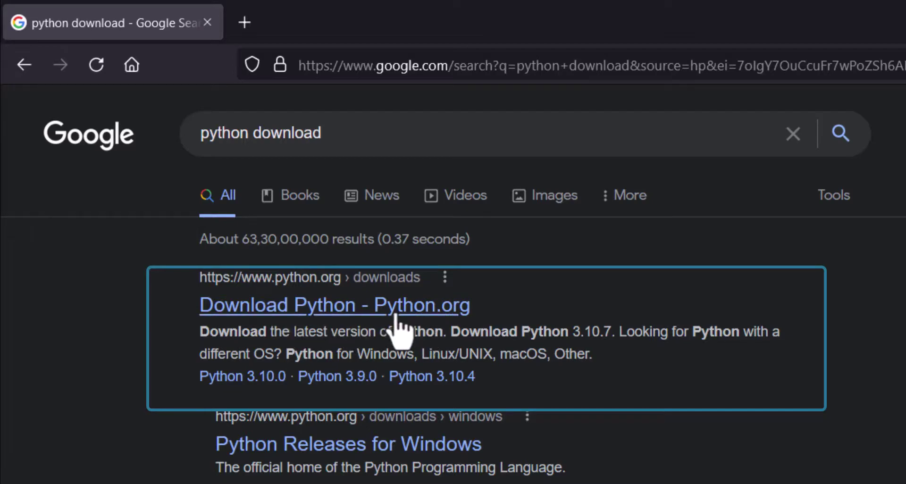
left_click(401, 309)
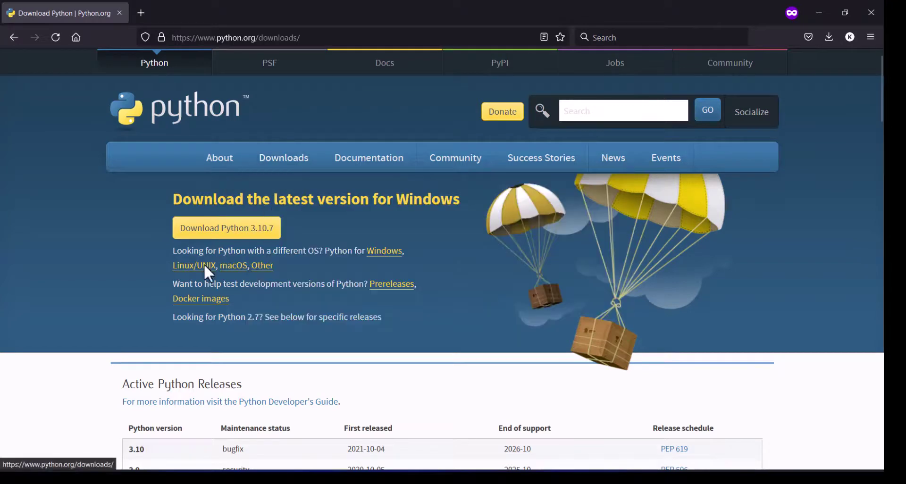
Go to the Python releases for Windows and open the latest Python 3 release, Python 3.10.7.
mouse_move(297, 164)
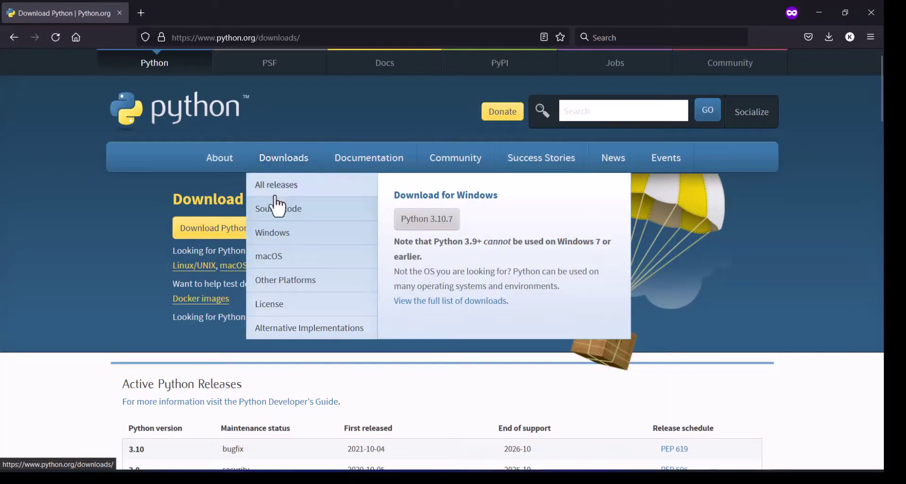
left_click(286, 237)
scroll(368, 240, "down", 2)
scroll(373, 245, "down", 2)
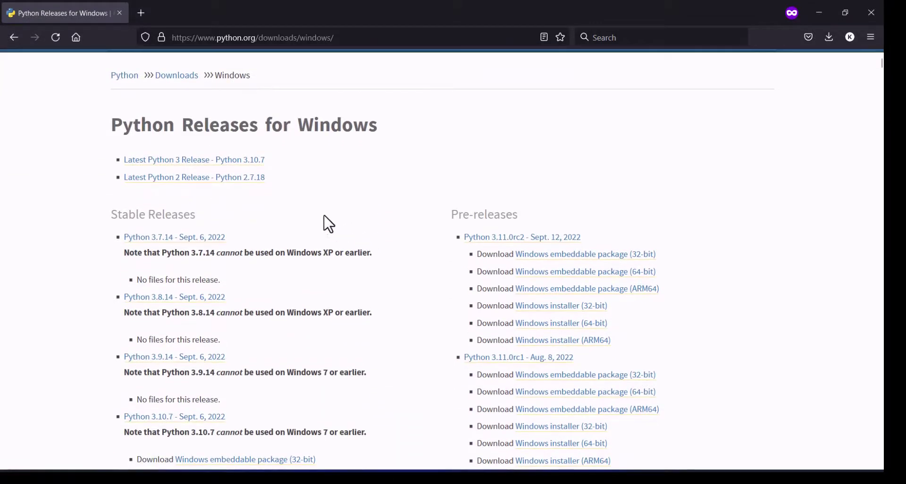
scroll(177, 364, "down", 2)
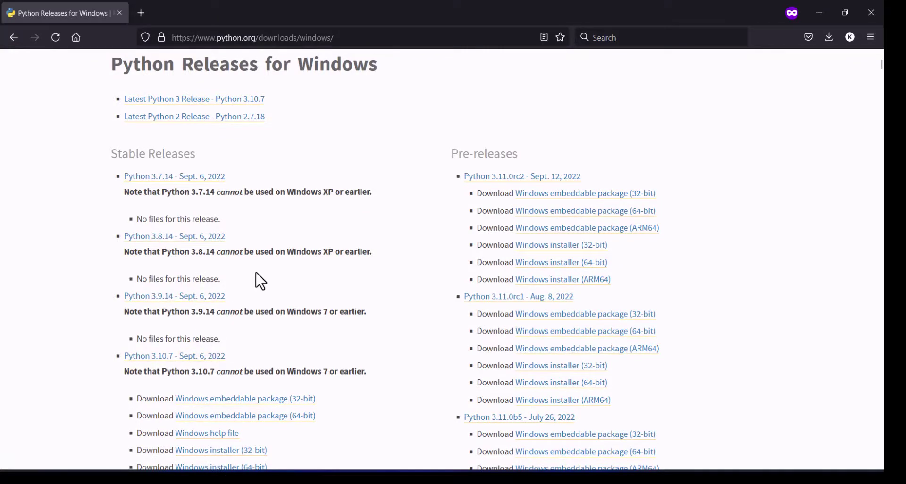
scroll(225, 273, "up", 2)
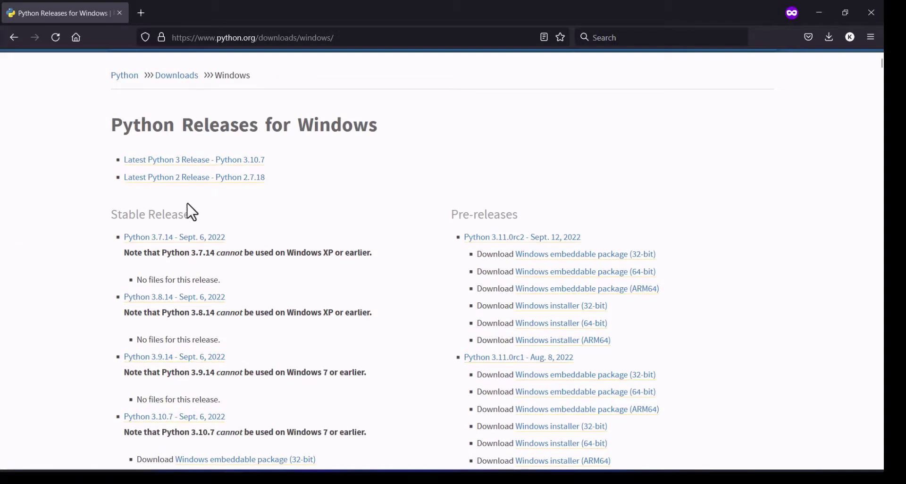
scroll(187, 210, "up", 2)
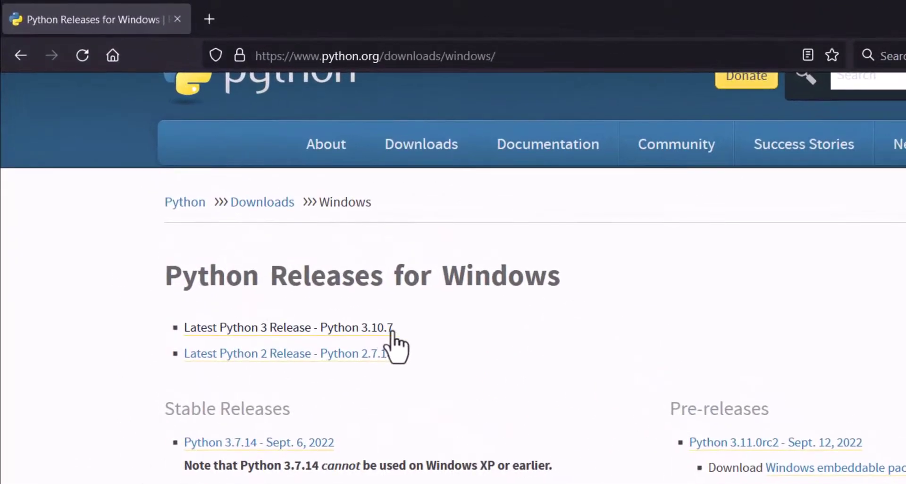
left_click(357, 329)
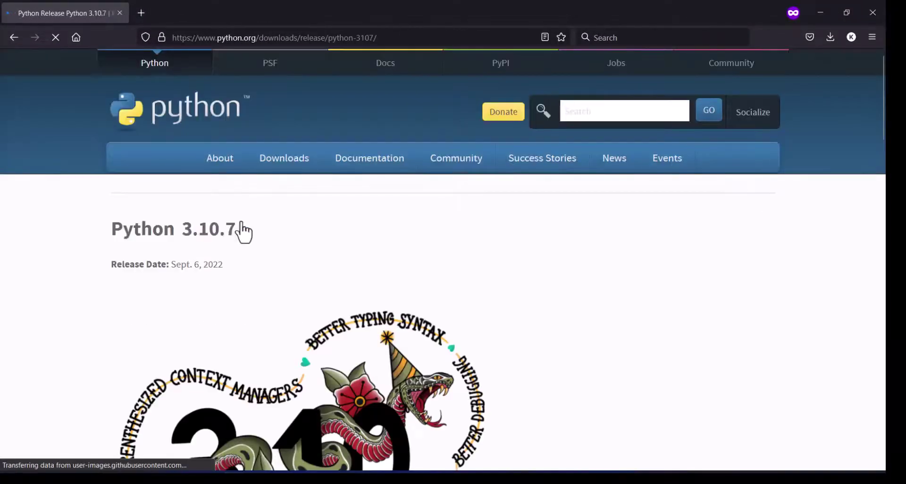
Download the Windows installer (64-bit) from the Files table of the Python 3.10.7 release.
scroll(475, 299, "down", 10)
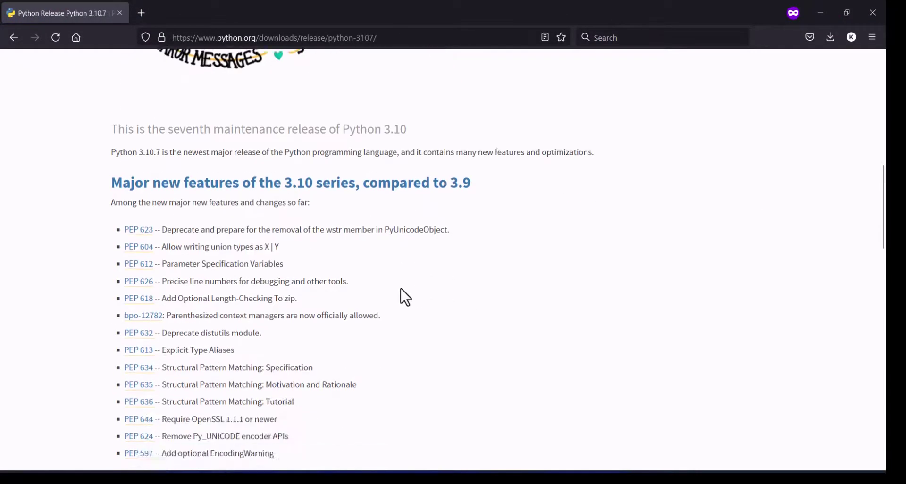
scroll(401, 289, "down", 15)
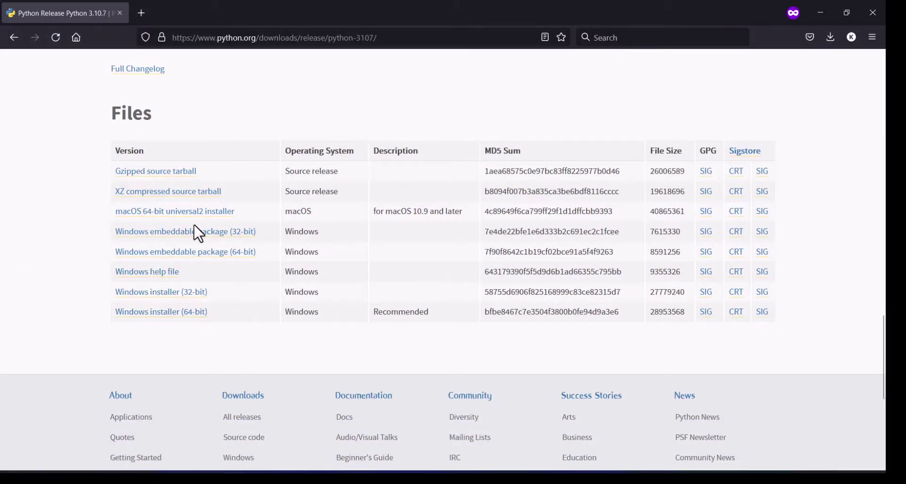
scroll(199, 251, "up", 9)
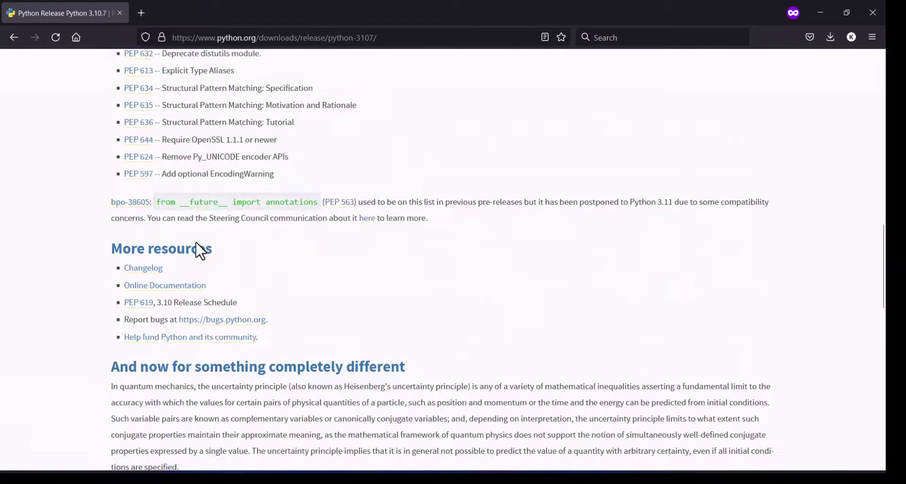
scroll(184, 154, "up", 6)
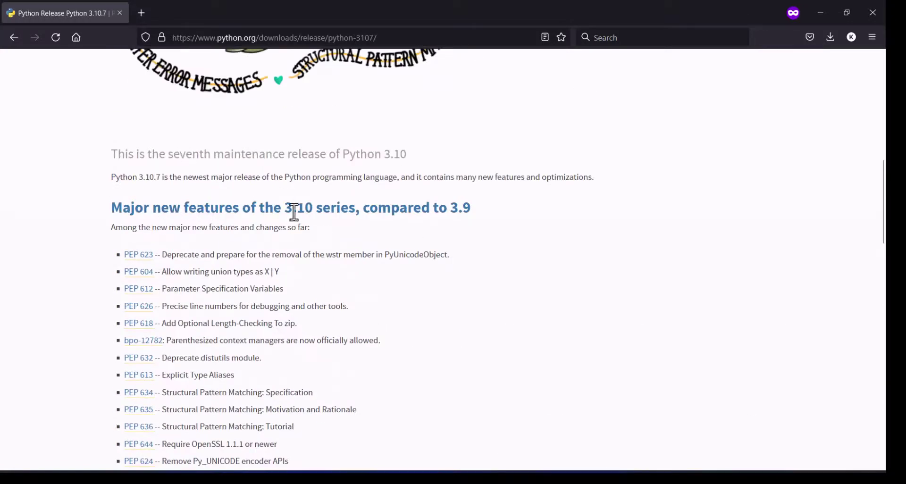
left_click_drag(286, 208, 353, 206)
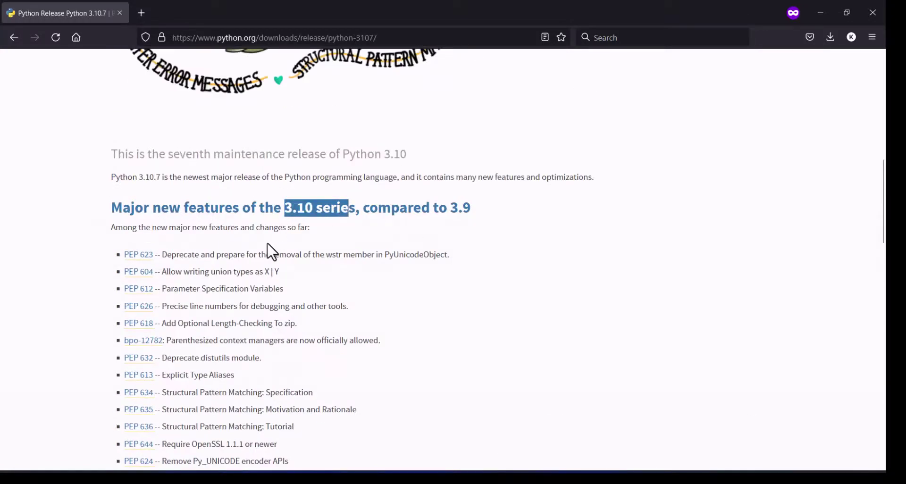
scroll(273, 252, "down", 12)
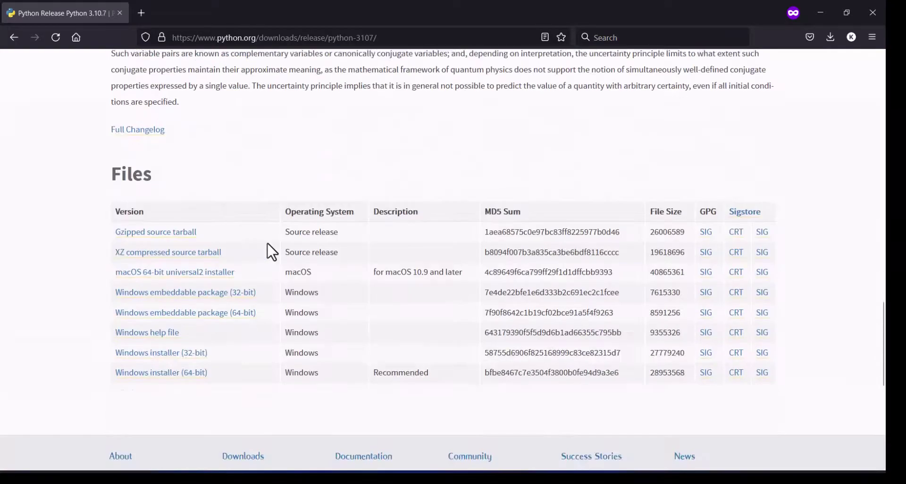
scroll(272, 252, "down", 2)
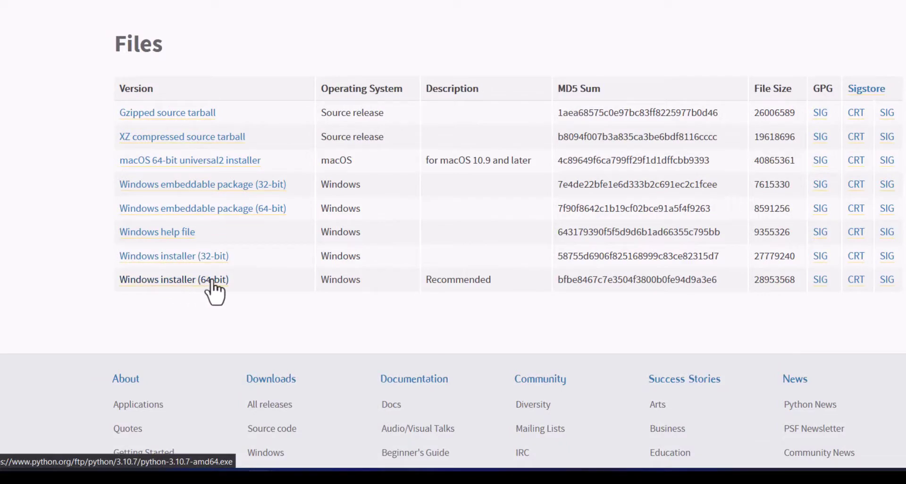
left_click(160, 282)
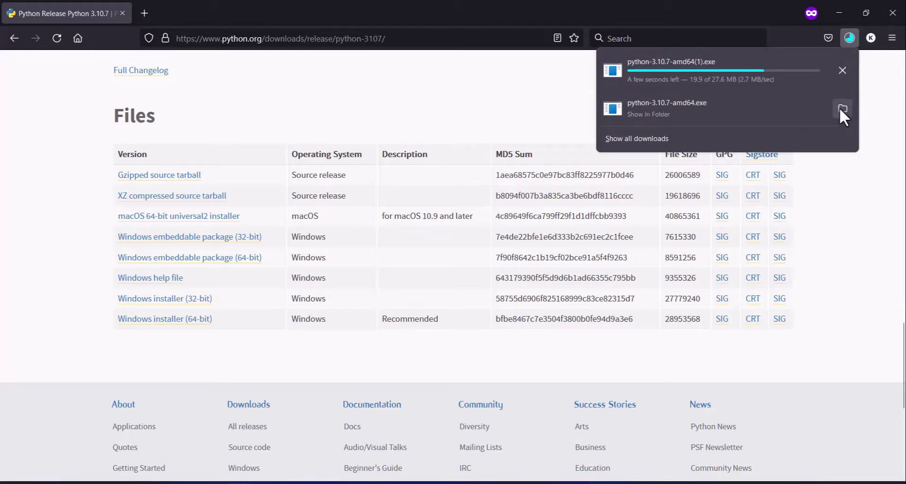
Show the downloaded python-3.10.7-amd64(1).exe in its folder from the full downloads list and run it.
left_click(689, 141)
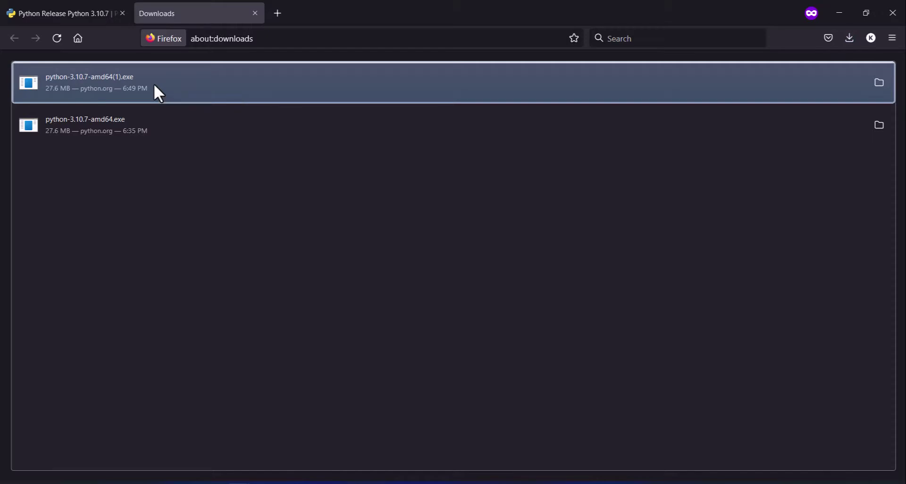
left_click(154, 86)
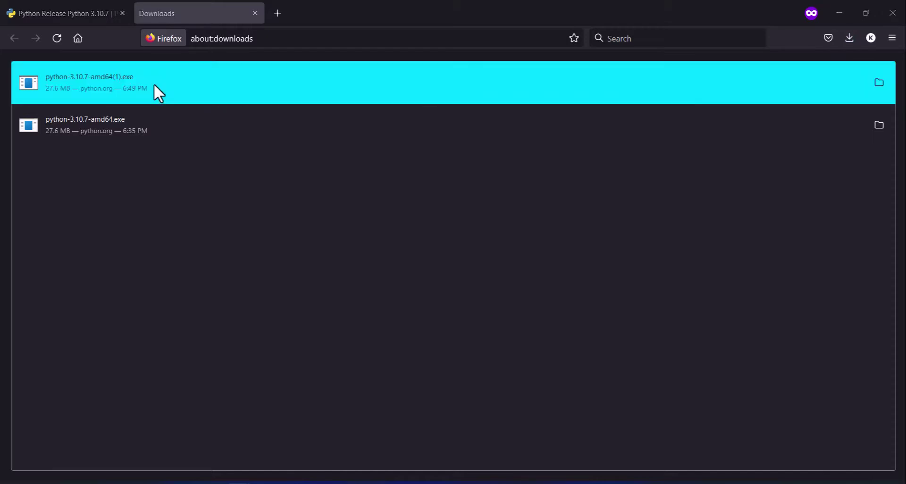
left_click(878, 82)
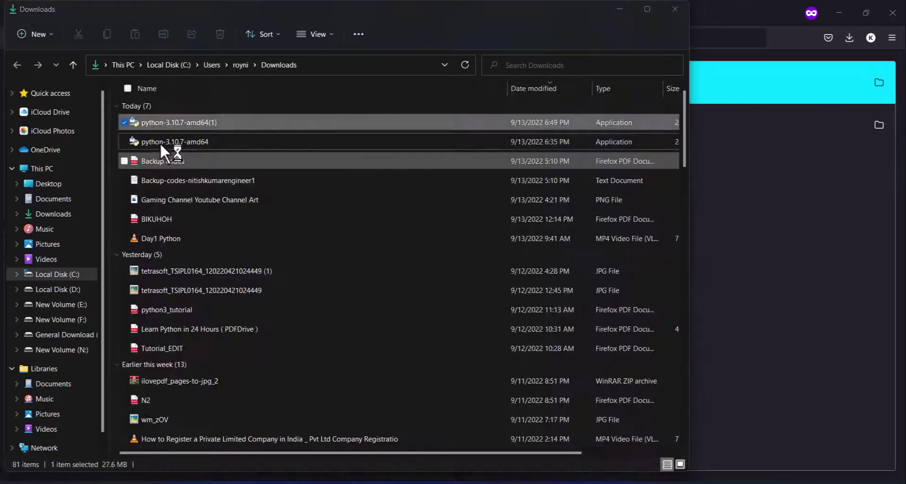
double_click(179, 122)
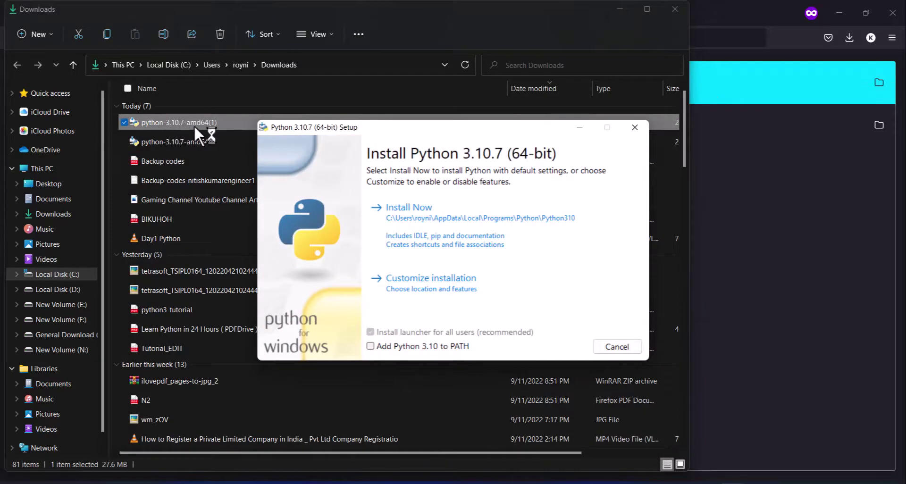
Install Python 3.10.7 with the default settings and Python 3.10 added to PATH, and close the setup.
left_click(580, 127)
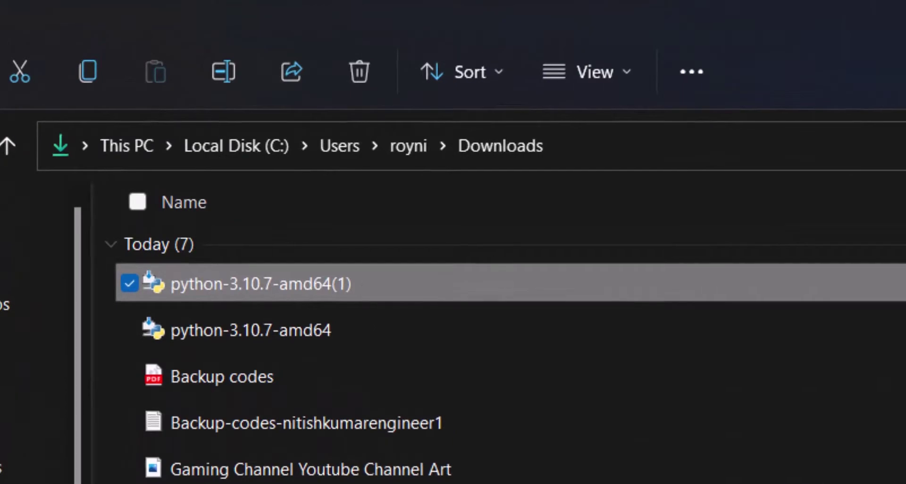
left_click(836, 8)
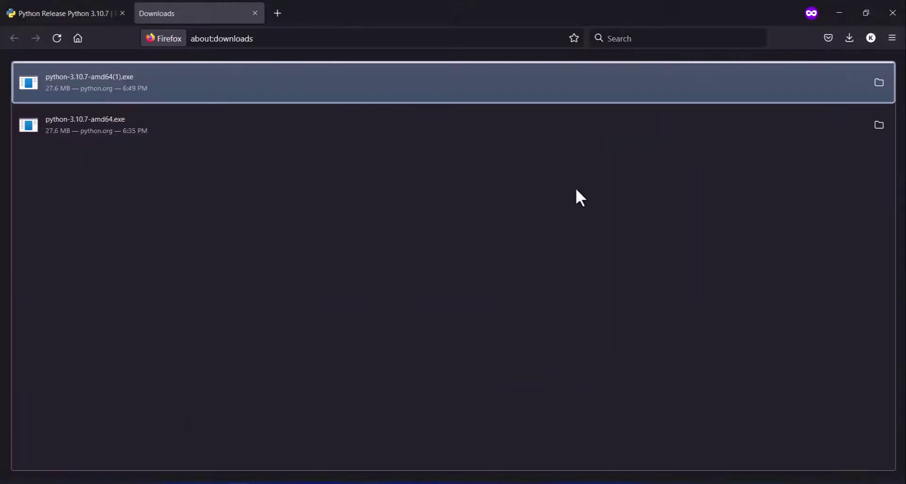
left_click(736, 483)
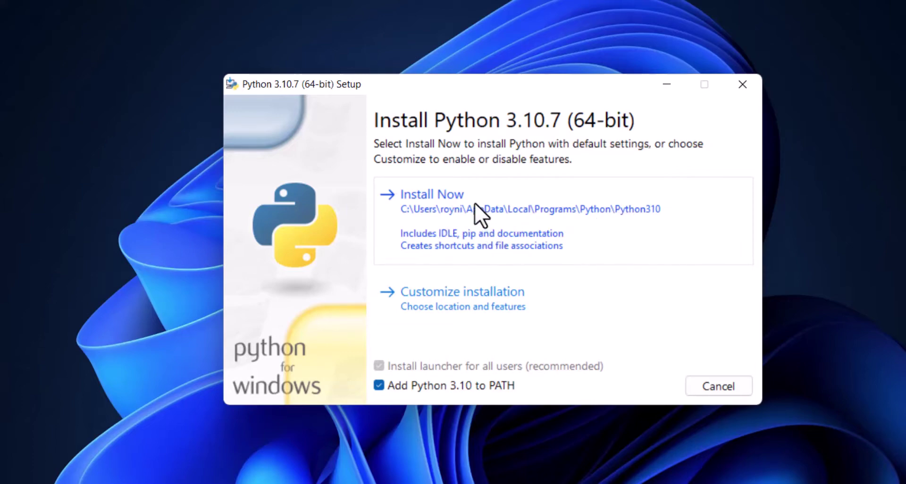
left_click(450, 196)
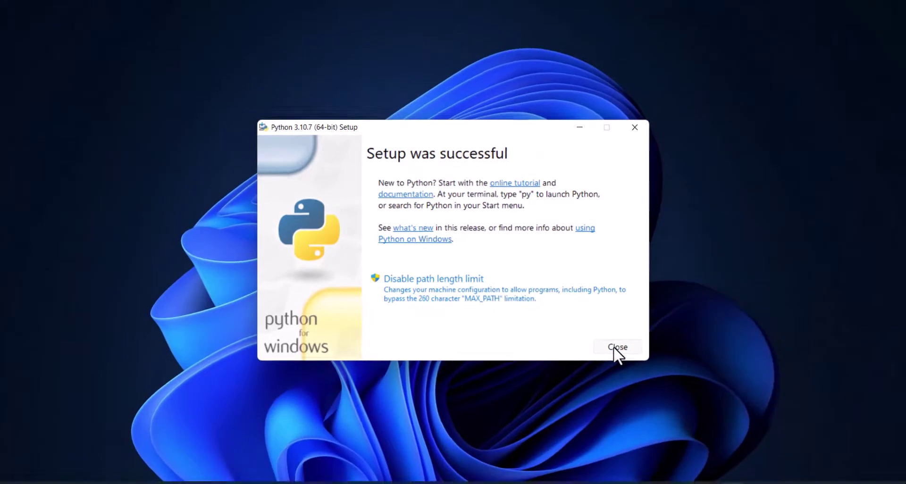
left_click(717, 387)
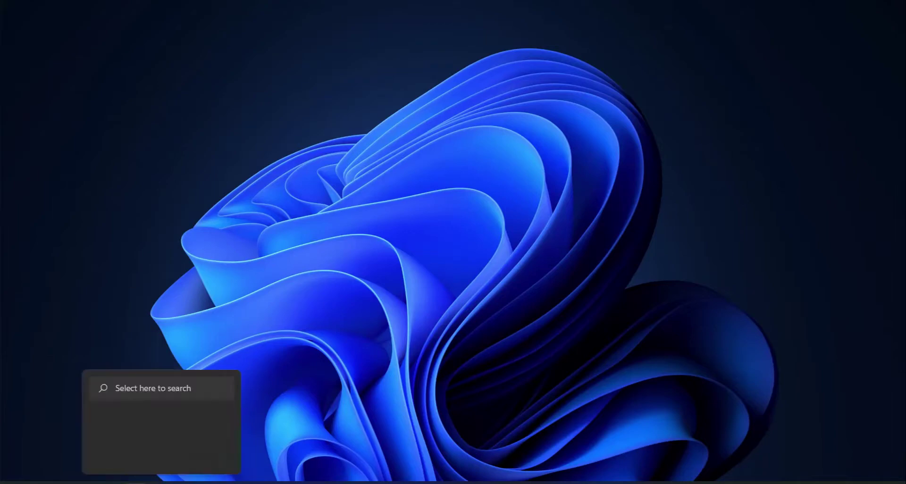
Search Windows for "cmd", open Command Prompt and start the Python interpreter with the command py.
key("super")
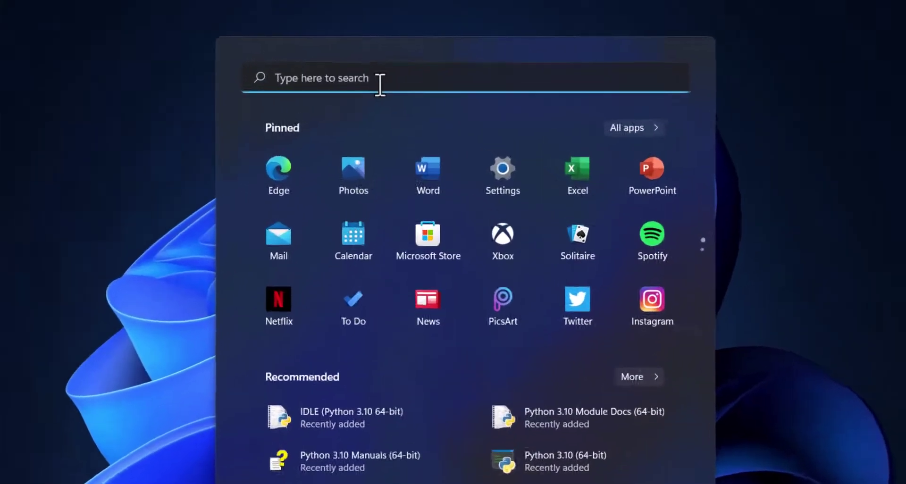
type("cmd")
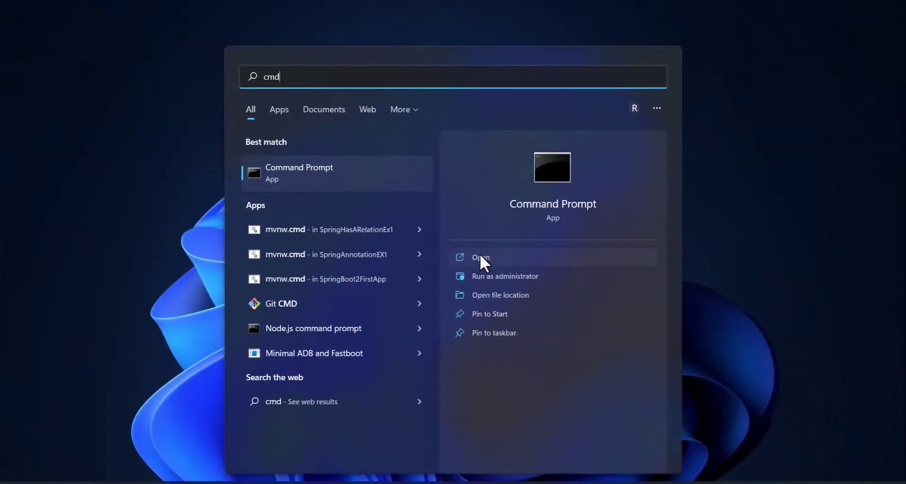
left_click(481, 255)
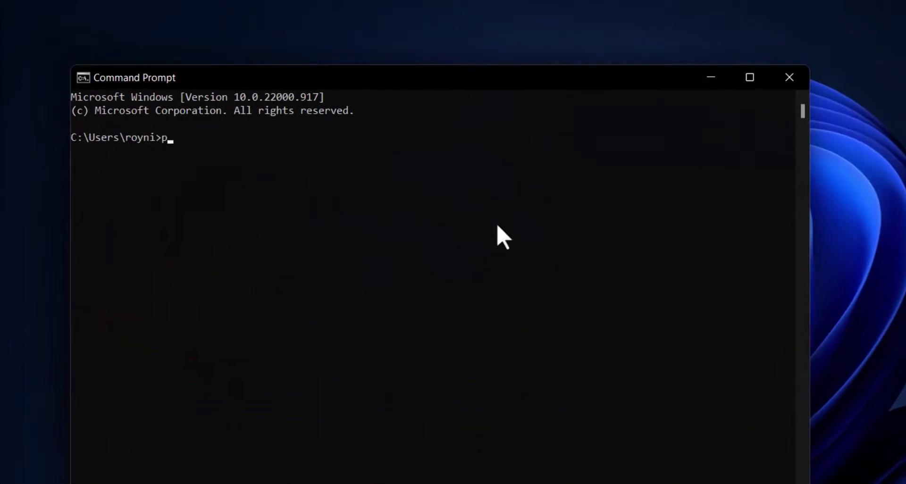
type("py")
key("Return")
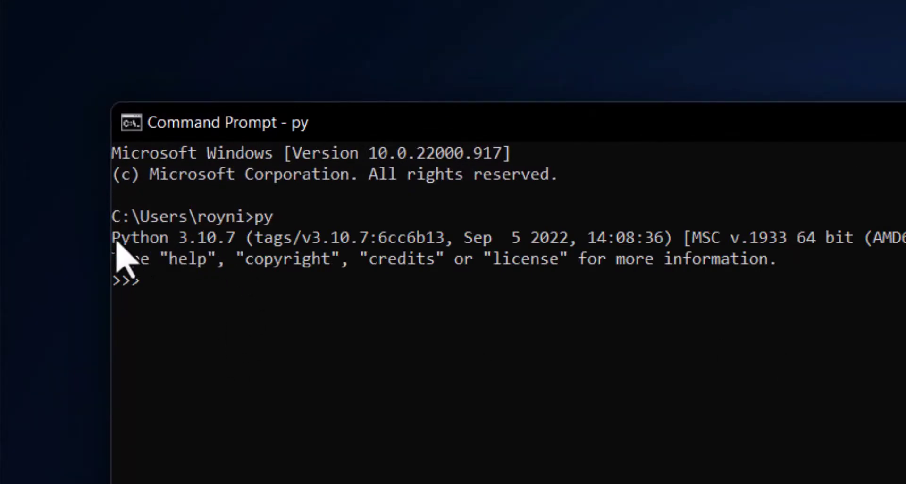
Examine the Python version information in the interpreter's startup text by highlighting its lines.
left_click_drag(114, 244, 570, 244)
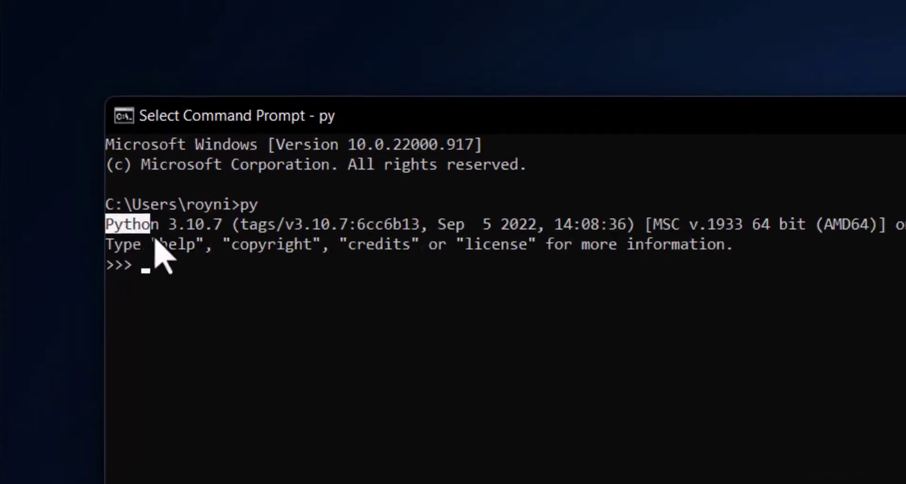
left_click_drag(370, 158, 385, 156)
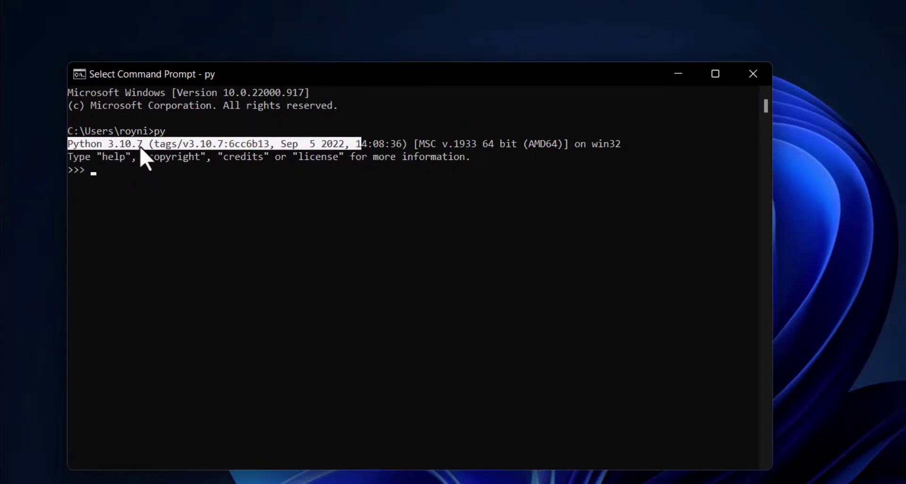
left_click(184, 181)
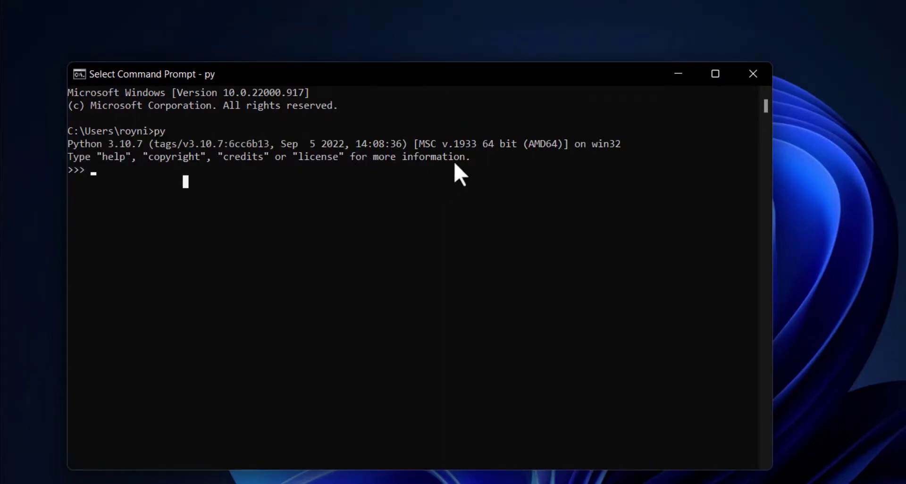
left_click(479, 162)
left_click_drag(480, 160, 61, 145)
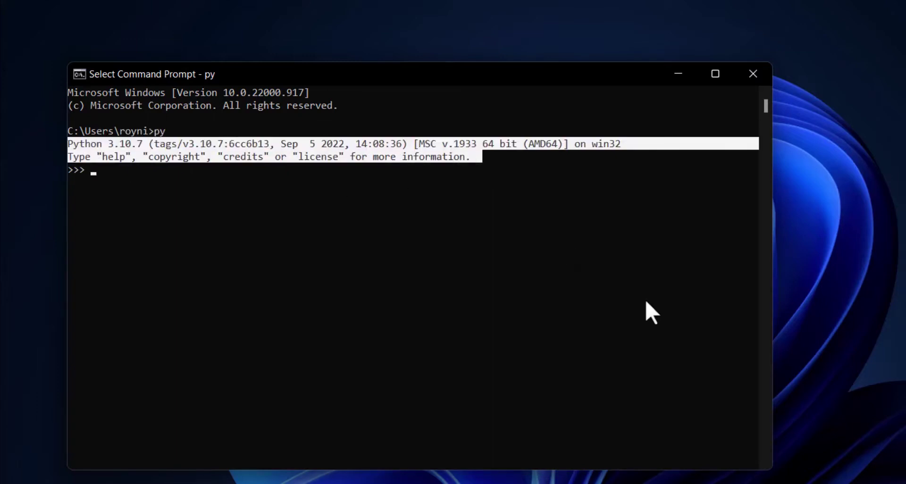